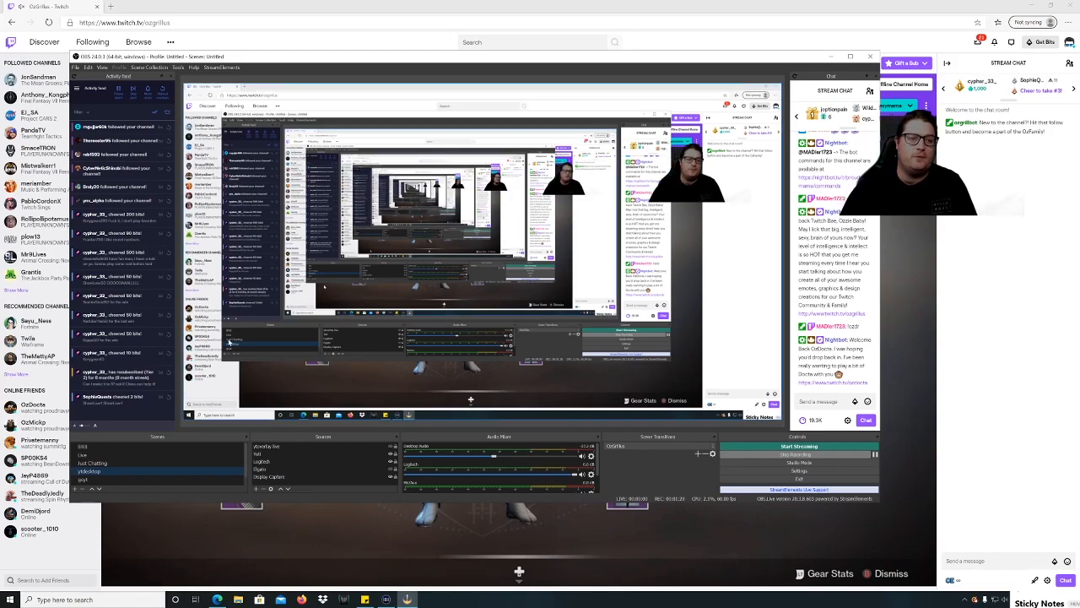
Step: Go to the Creator Dashboard from the avatar menu on the Twitch channel page
click(356, 17)
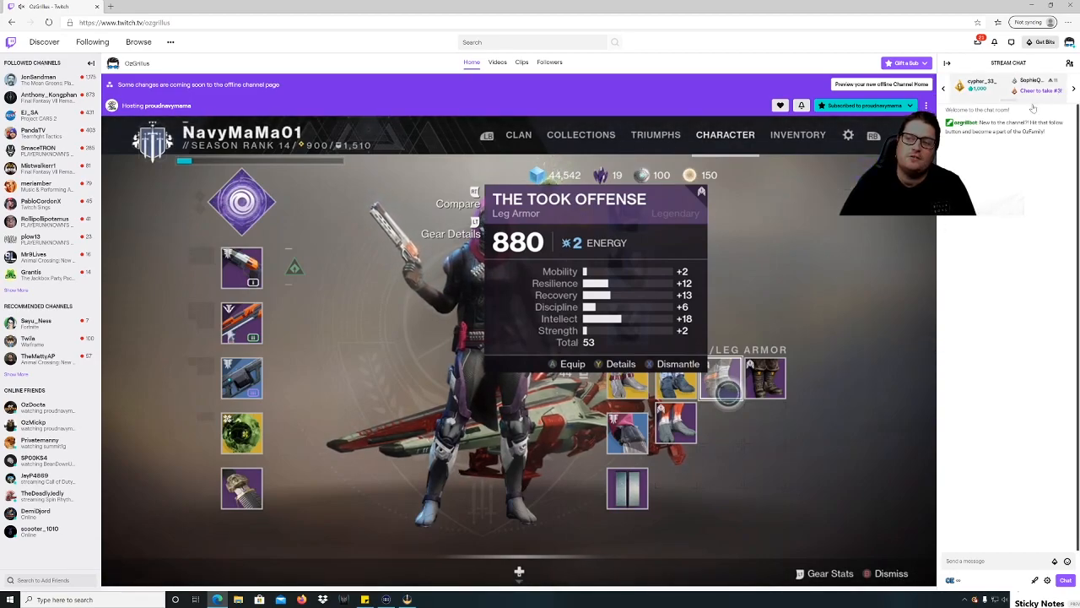
click(1070, 42)
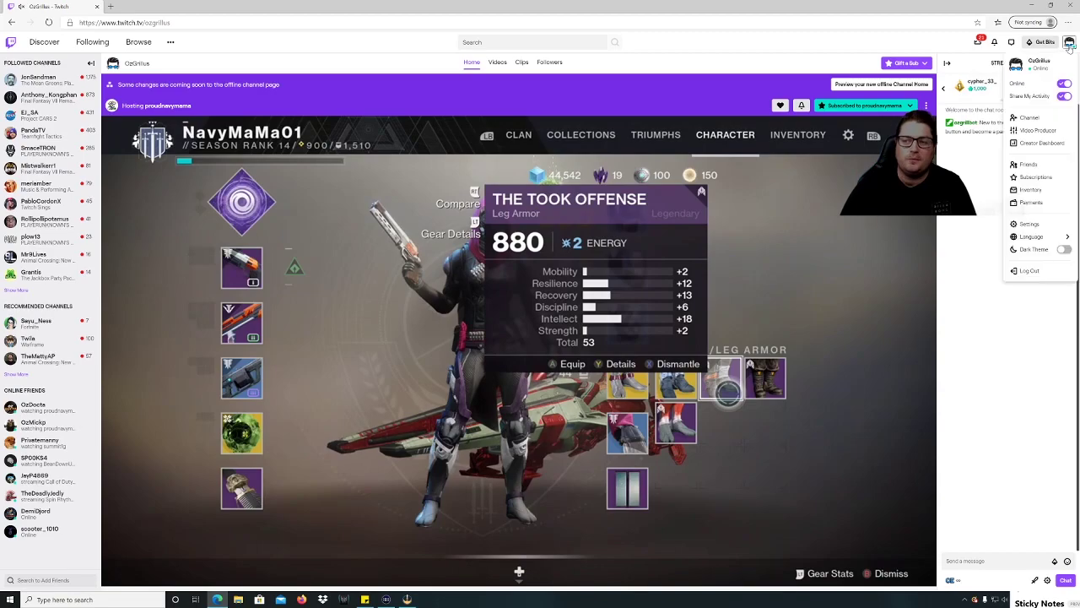
click(1040, 143)
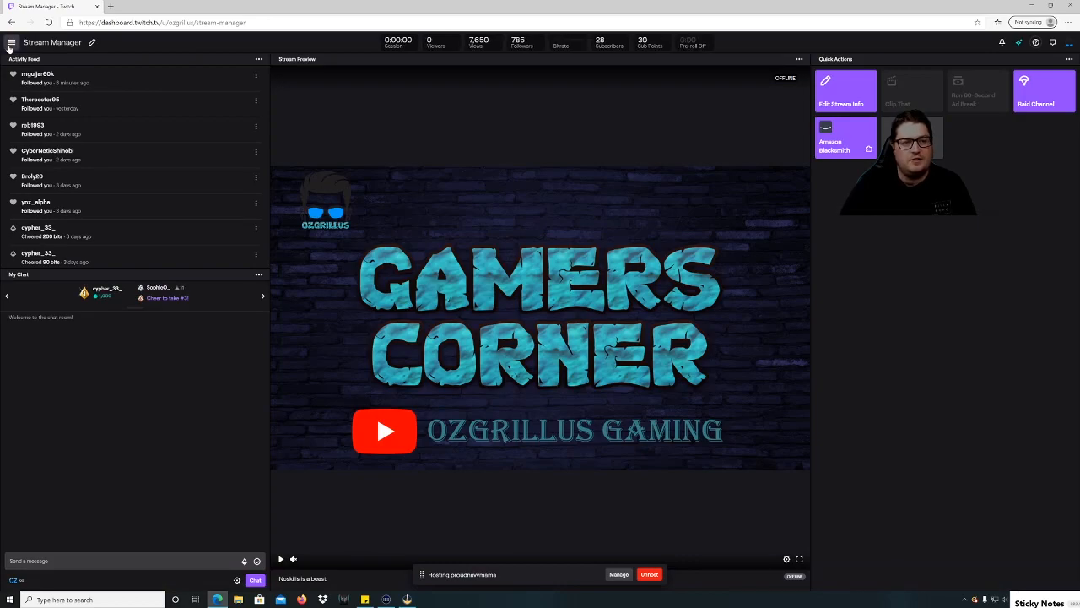
Step: Search the dashboard's Extensions catalogue for 'alerts'
click(11, 42)
click(43, 187)
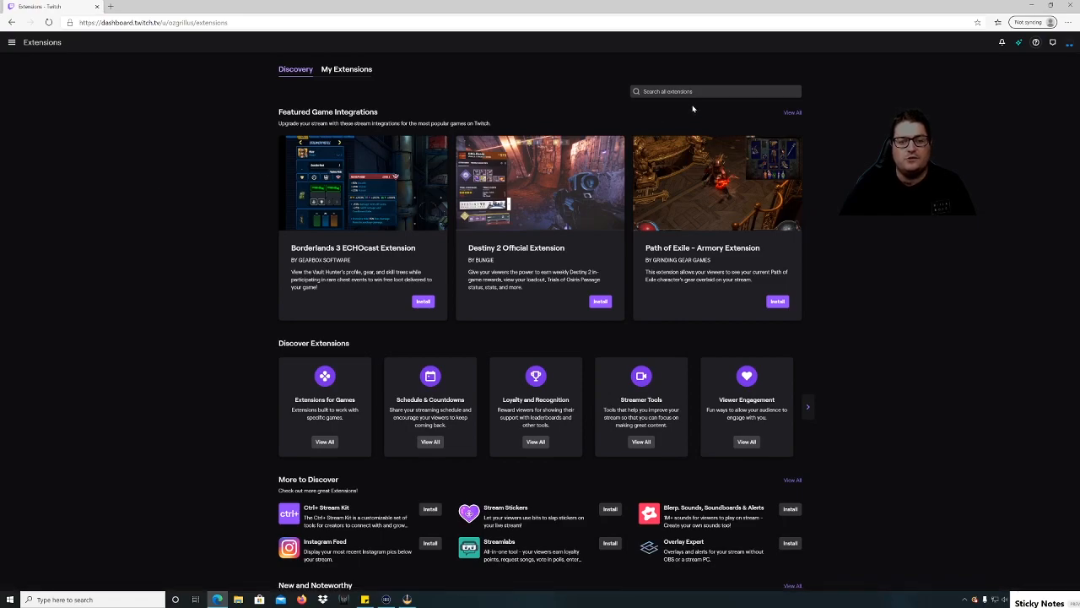
click(716, 91)
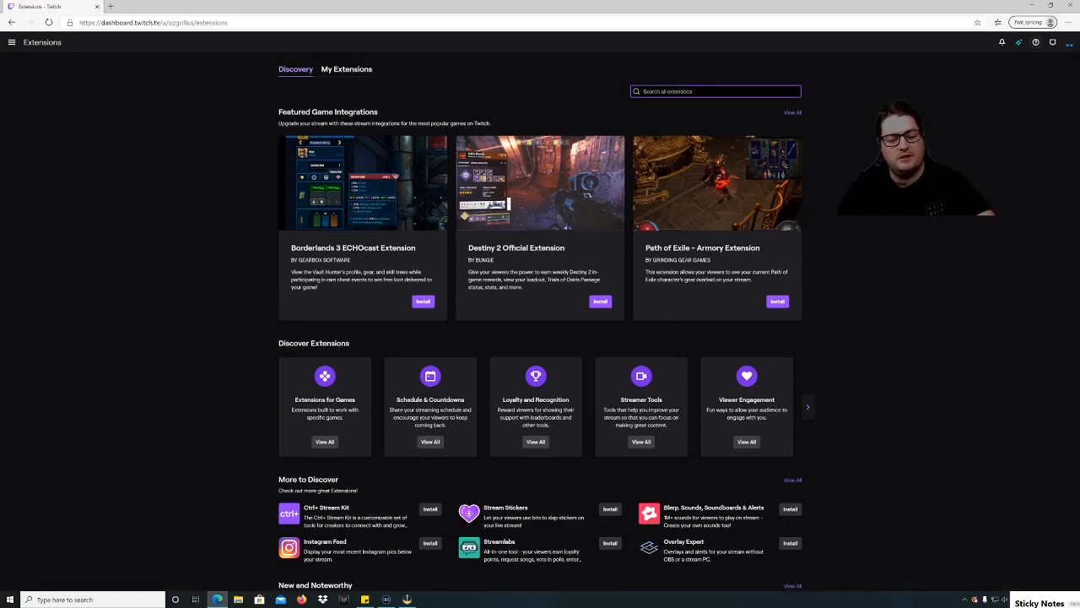
text(alert)
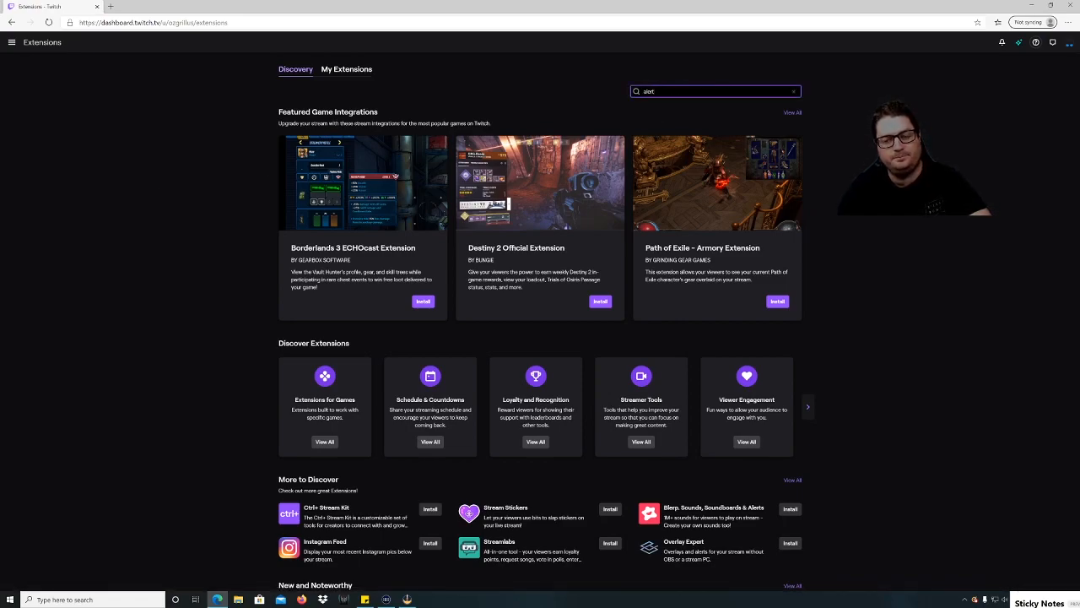
text(s)
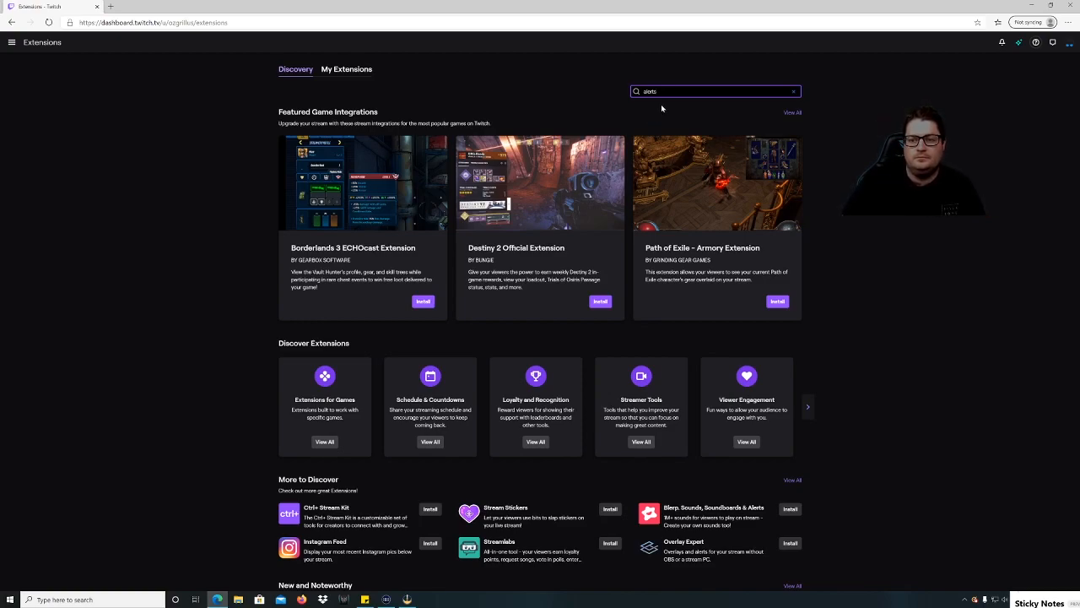
key(Return)
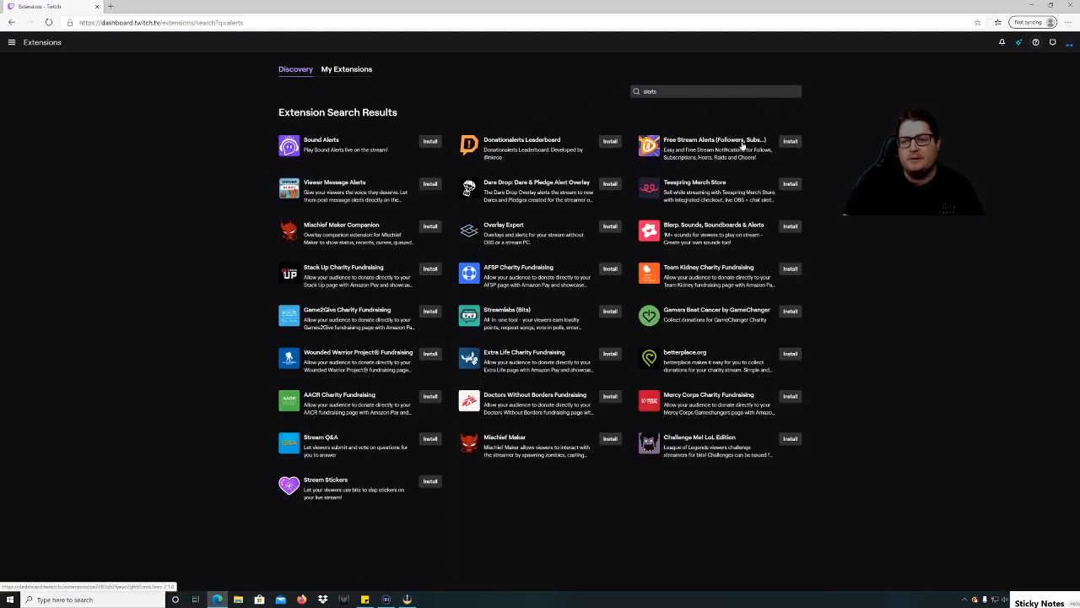
Step: Install Free Stream Alerts and continue straight into its configuration
click(791, 144)
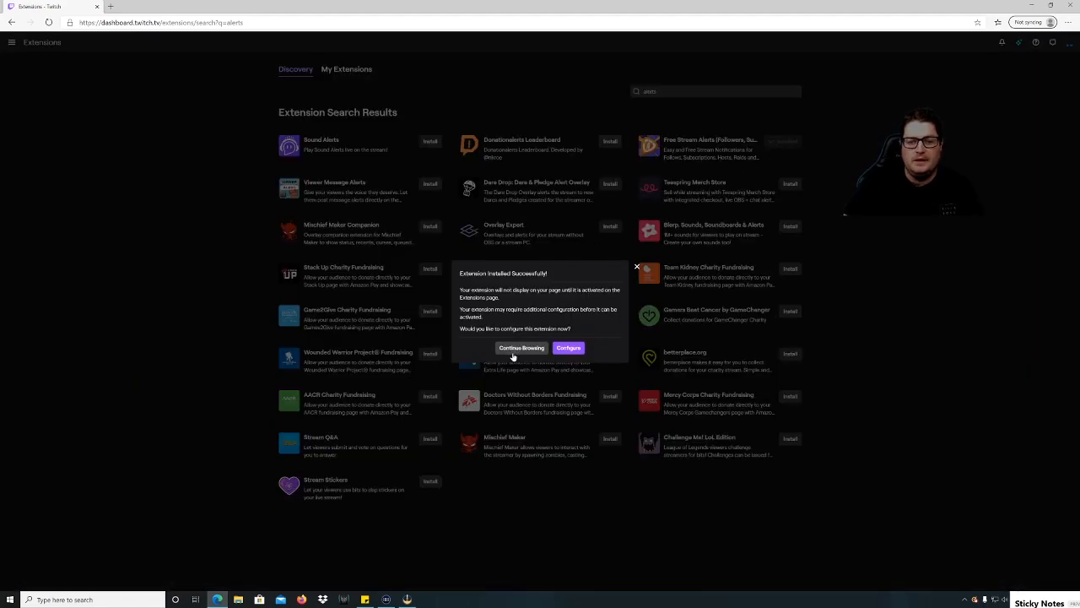
click(568, 348)
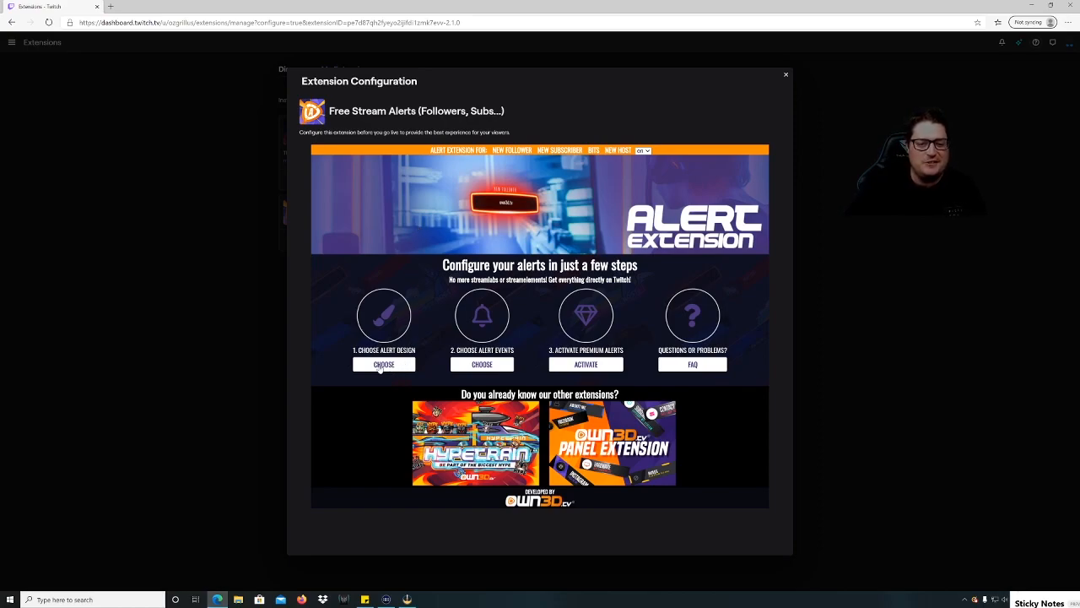
Step: Choose the XBOX STYLE alert design from the gallery and save it
click(380, 365)
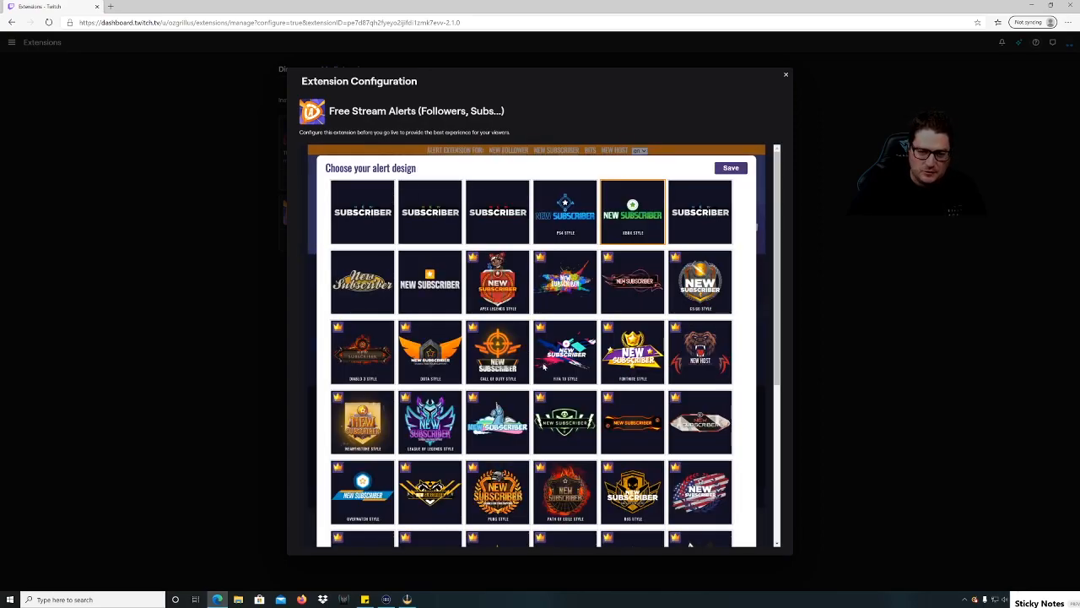
scroll(545, 366, down, 5)
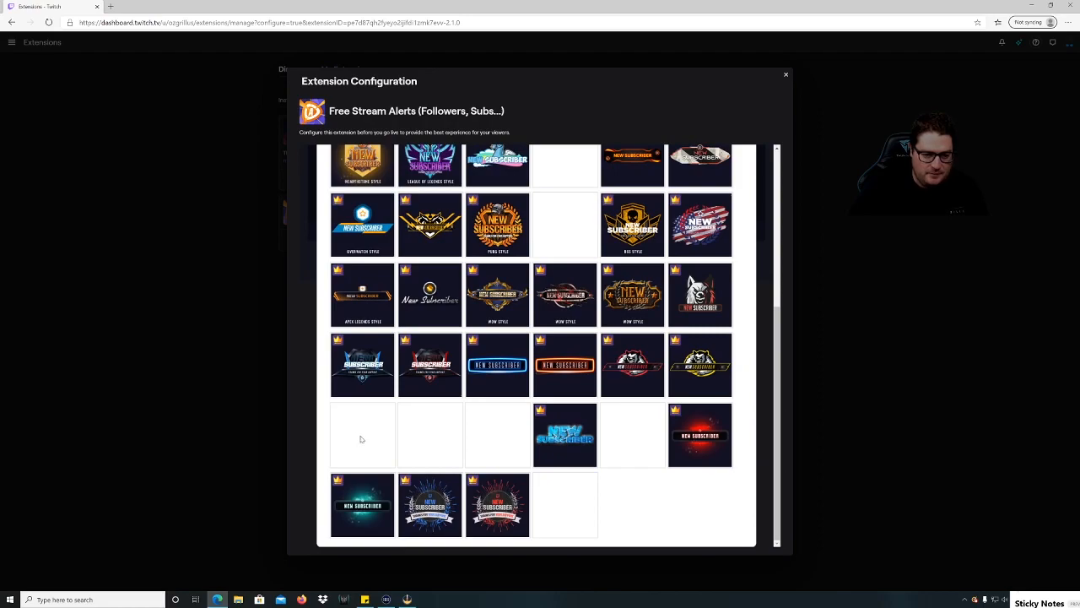
scroll(379, 422, up, 3)
scroll(386, 426, up, 1)
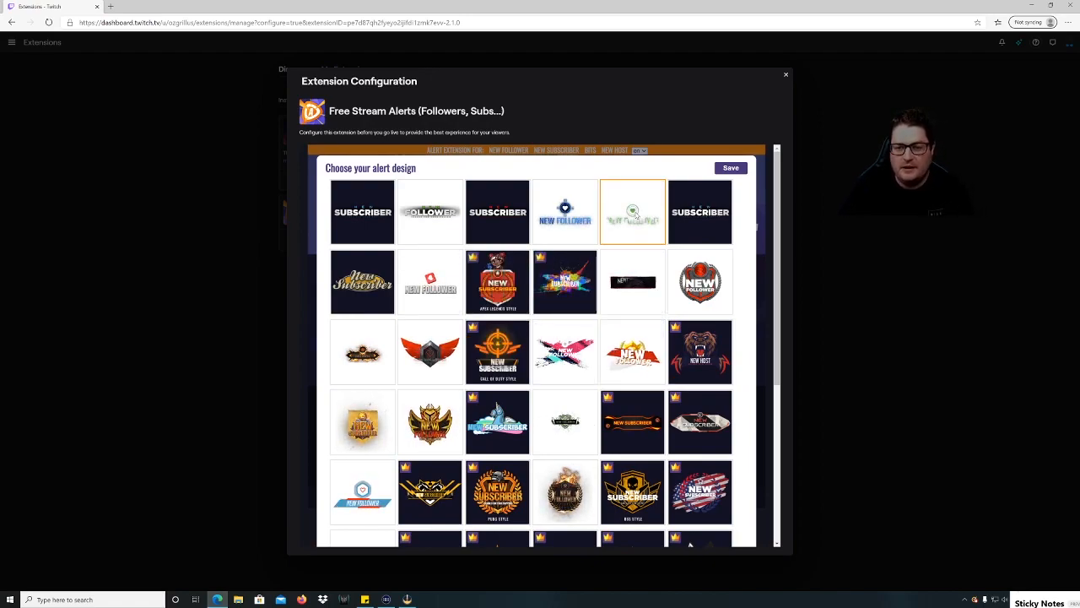
click(733, 169)
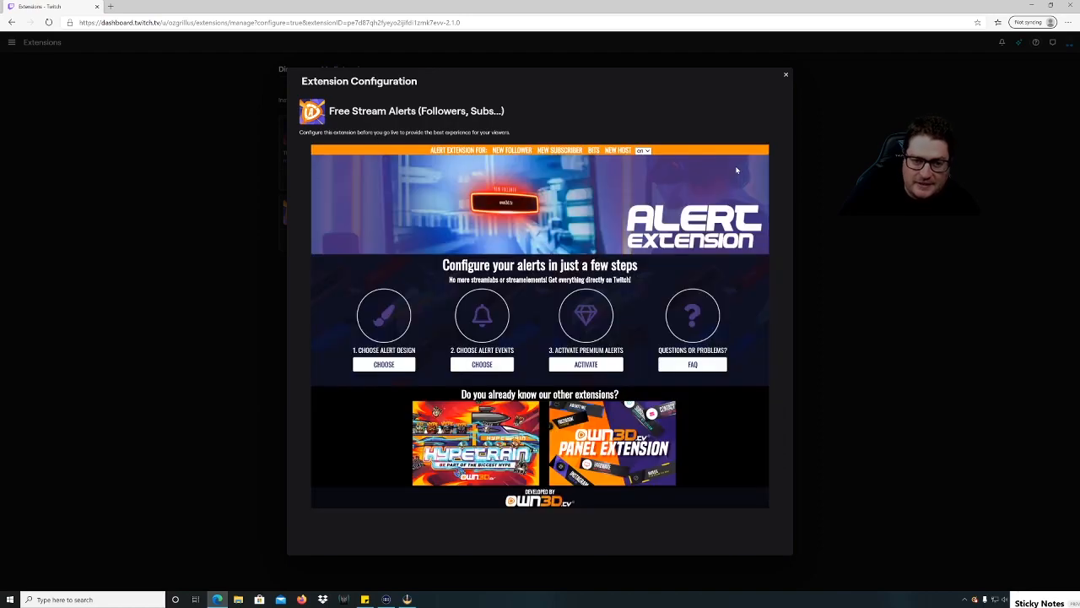
Step: Review the follower, host, bits and subscriber events, leave all ticked, and save
click(494, 368)
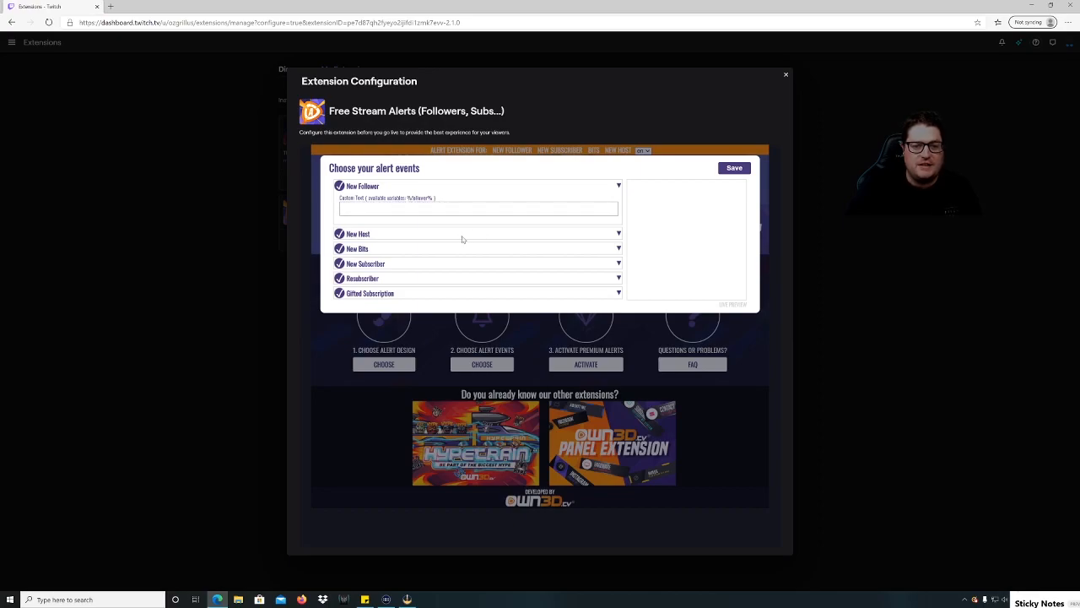
click(620, 187)
click(621, 235)
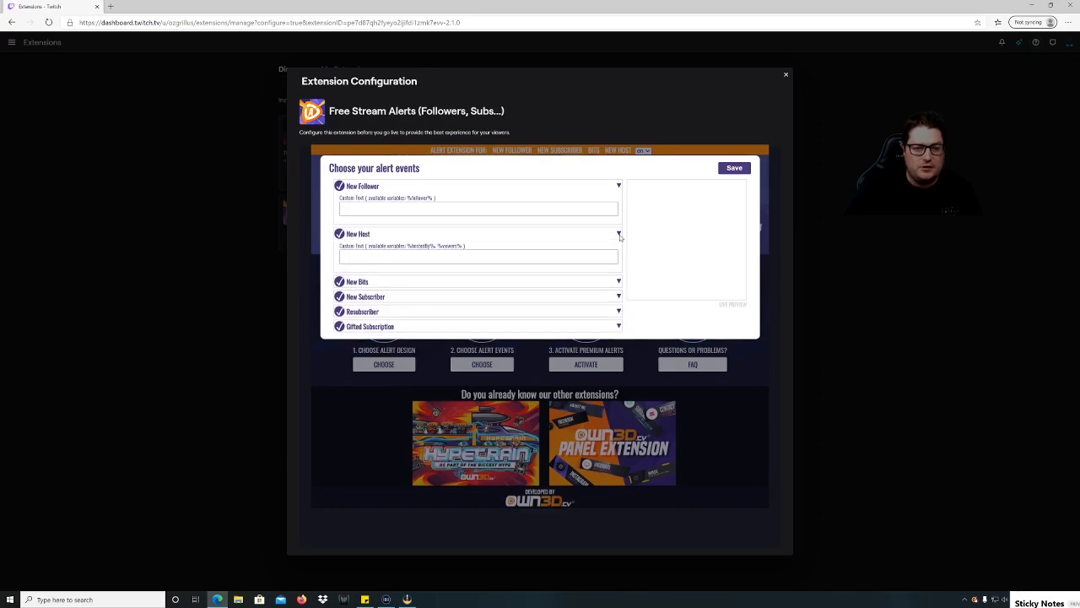
click(620, 235)
click(620, 249)
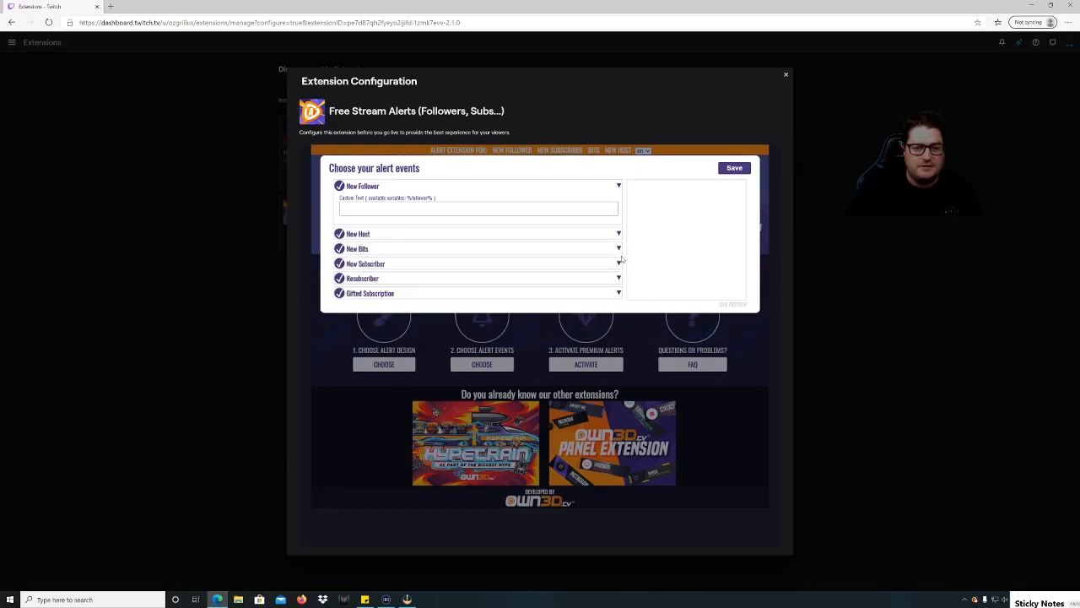
click(620, 265)
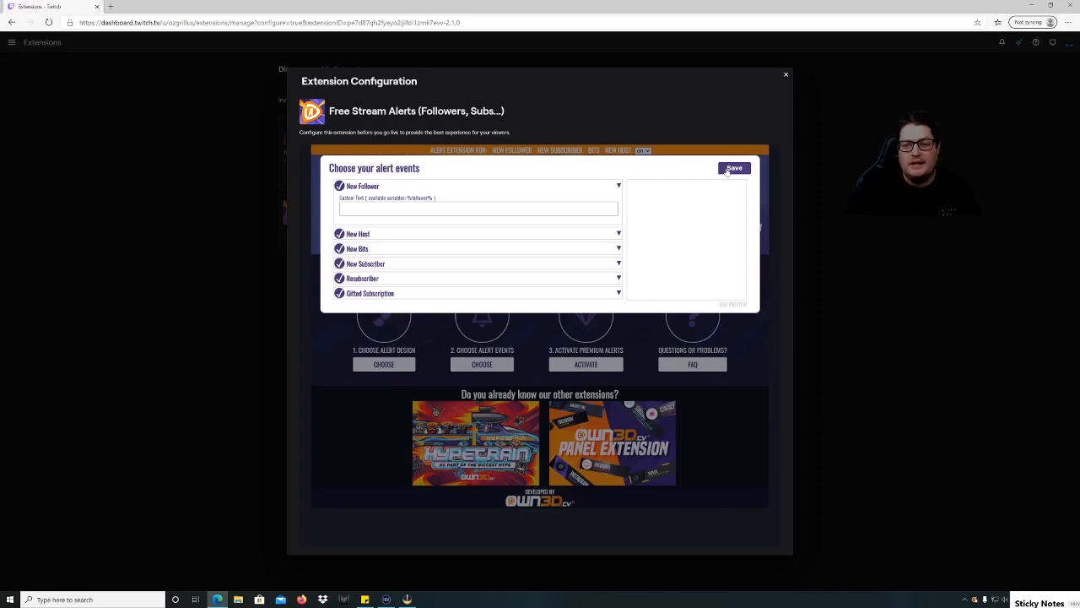
click(727, 169)
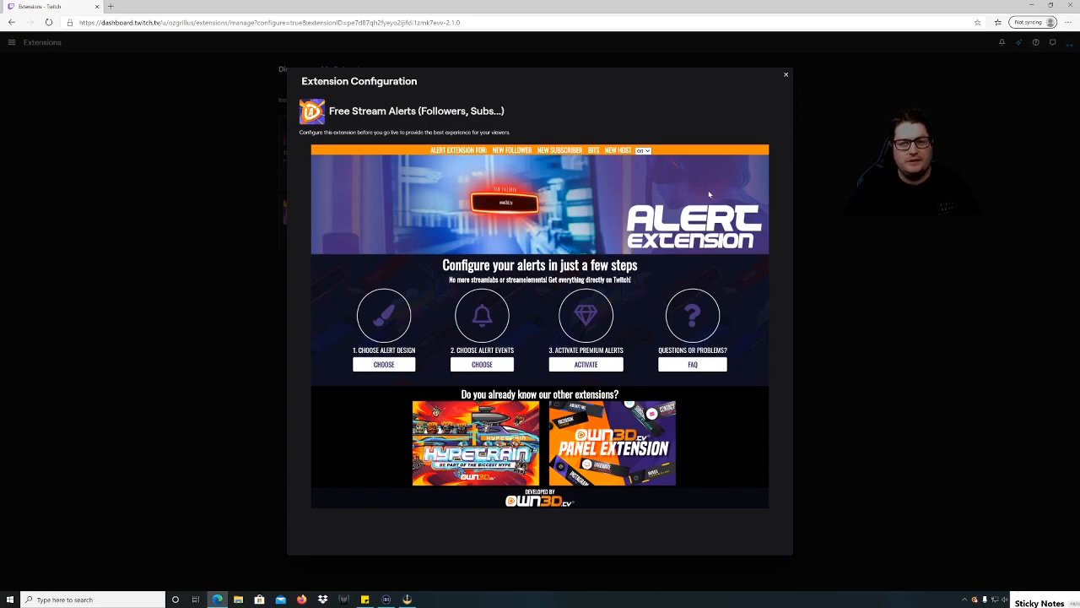
Step: Close the configuration and set Free Stream Alerts as Overlay 1, confirming with Done
click(785, 76)
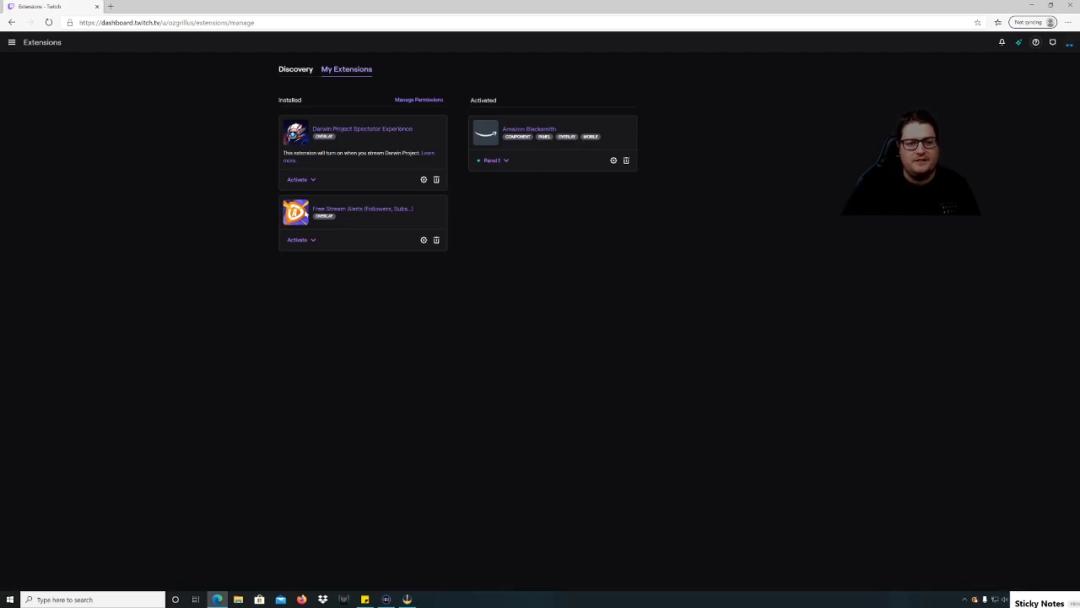
click(299, 240)
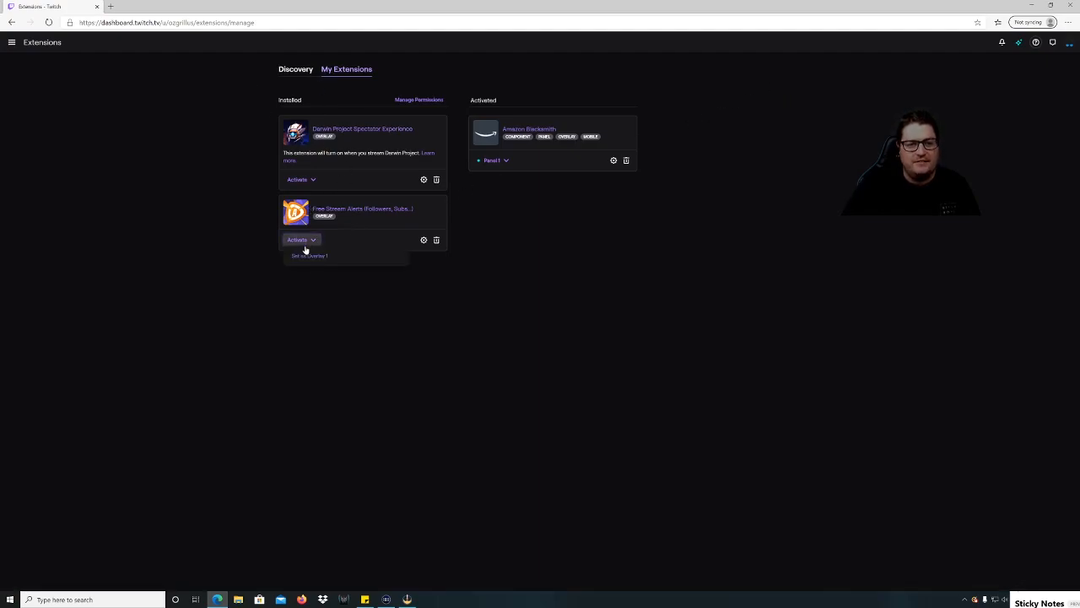
click(307, 256)
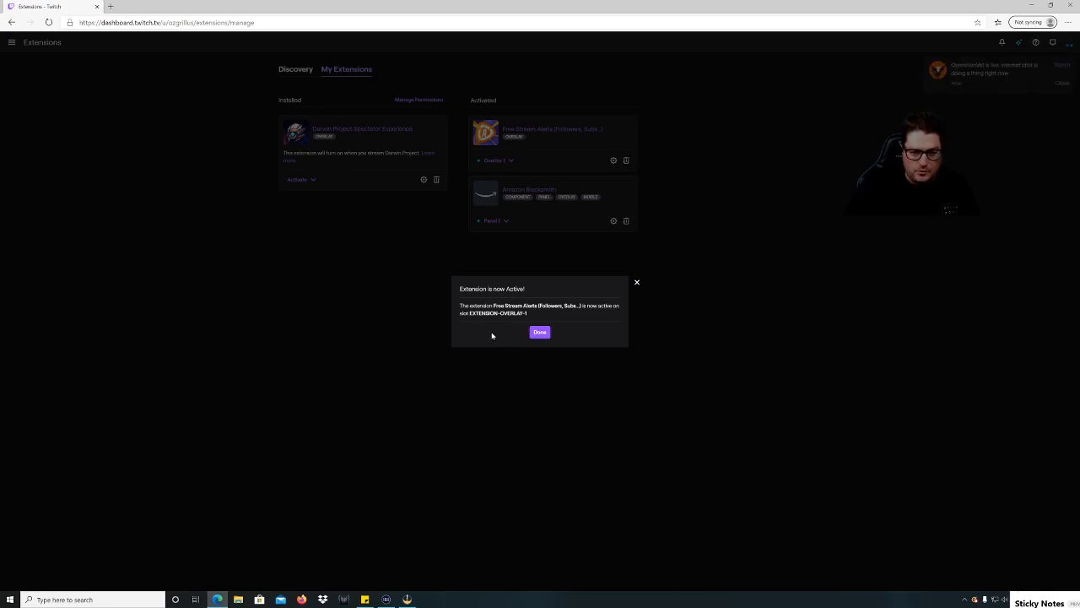
click(540, 333)
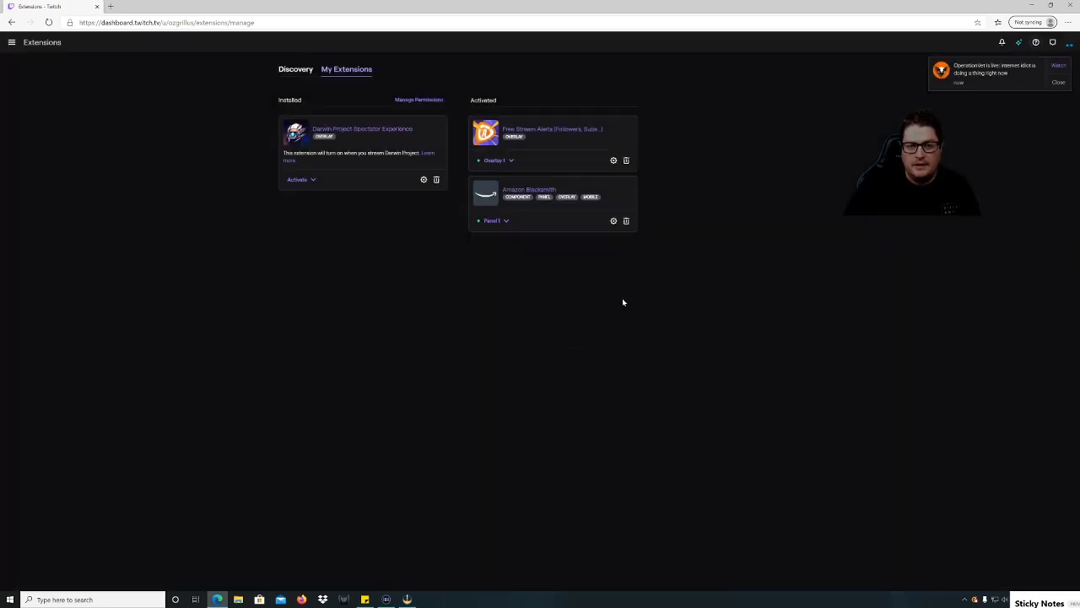
click(1070, 42)
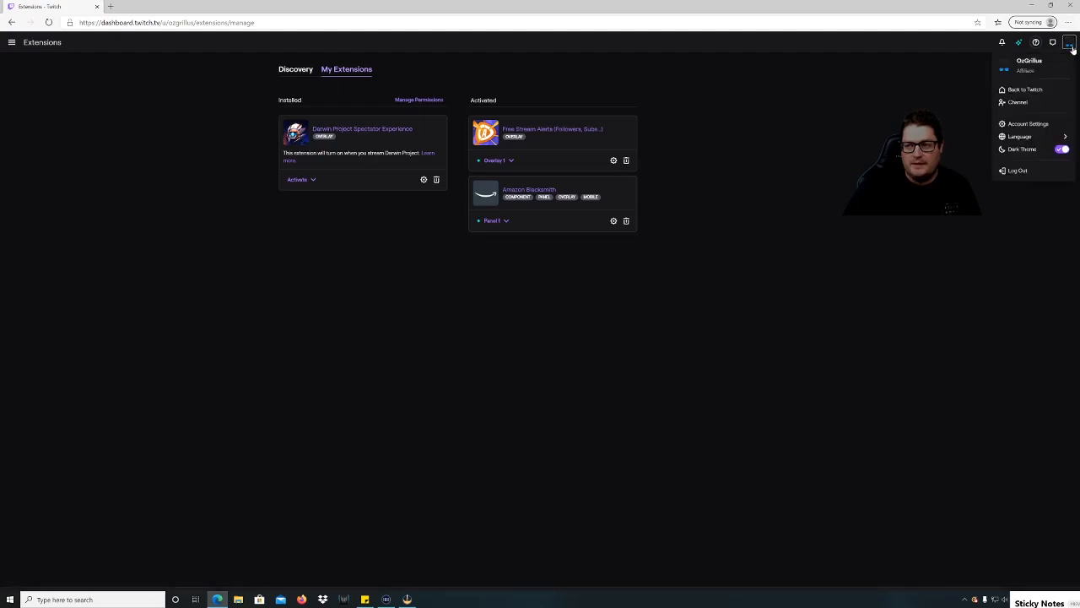
Step: Return to the channel page via Channel in the avatar menu
click(1018, 102)
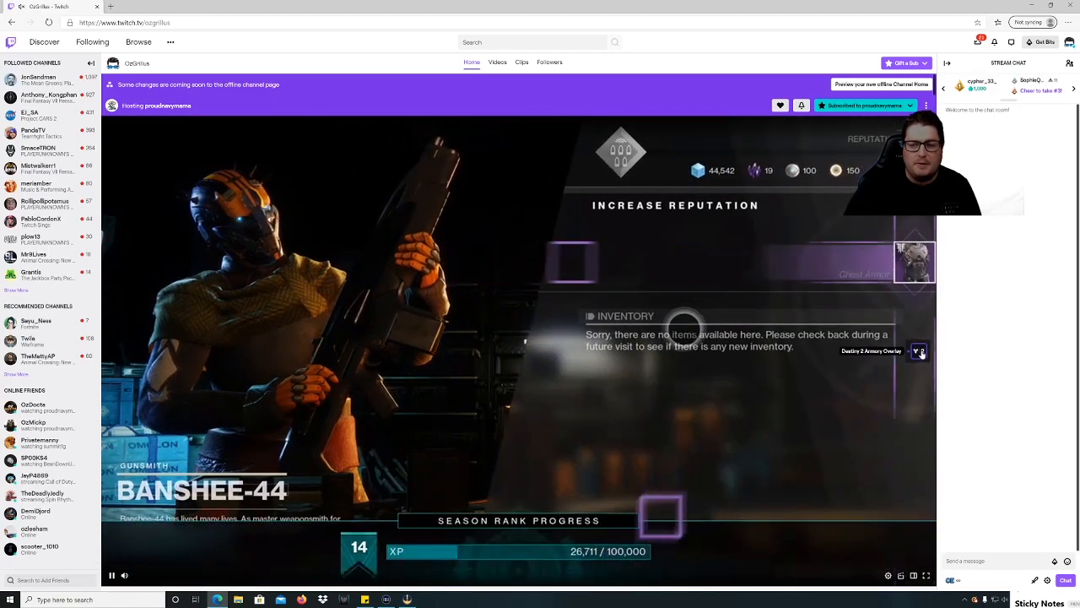
scroll(636, 343, down, 2)
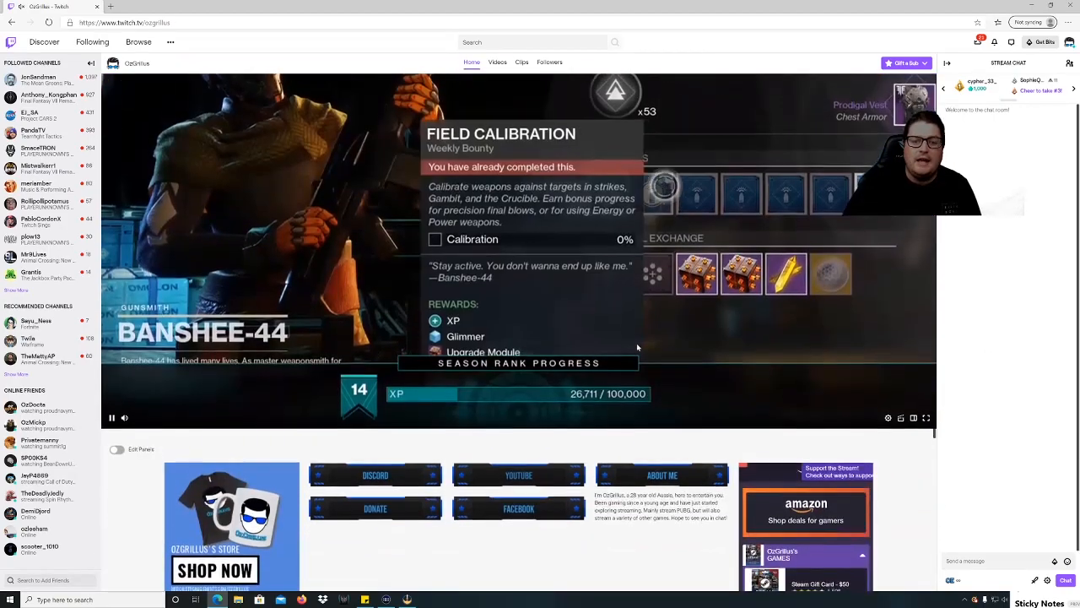
scroll(590, 376, up, 2)
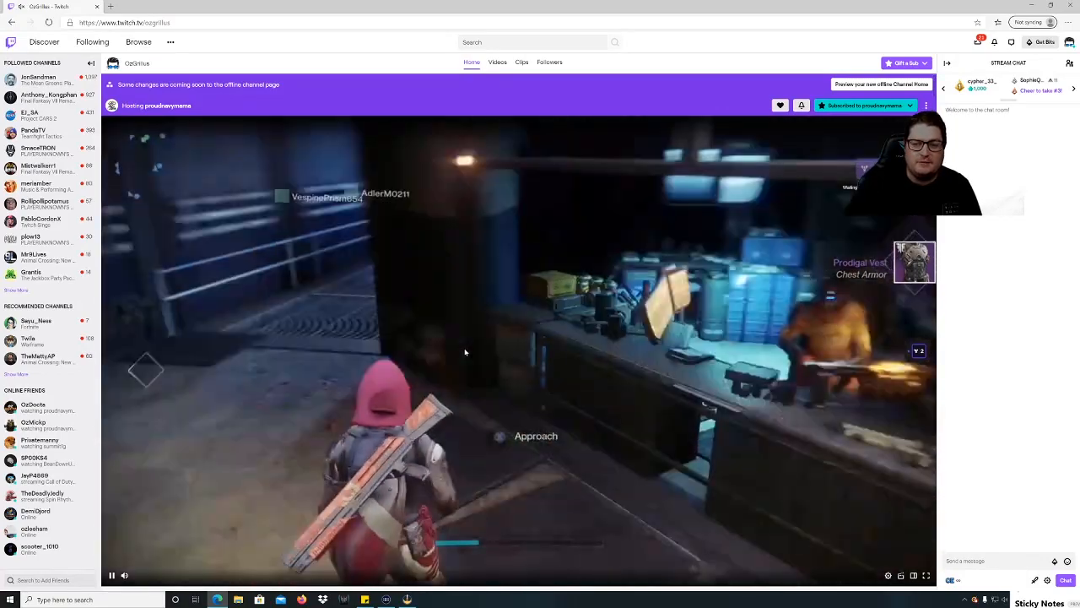